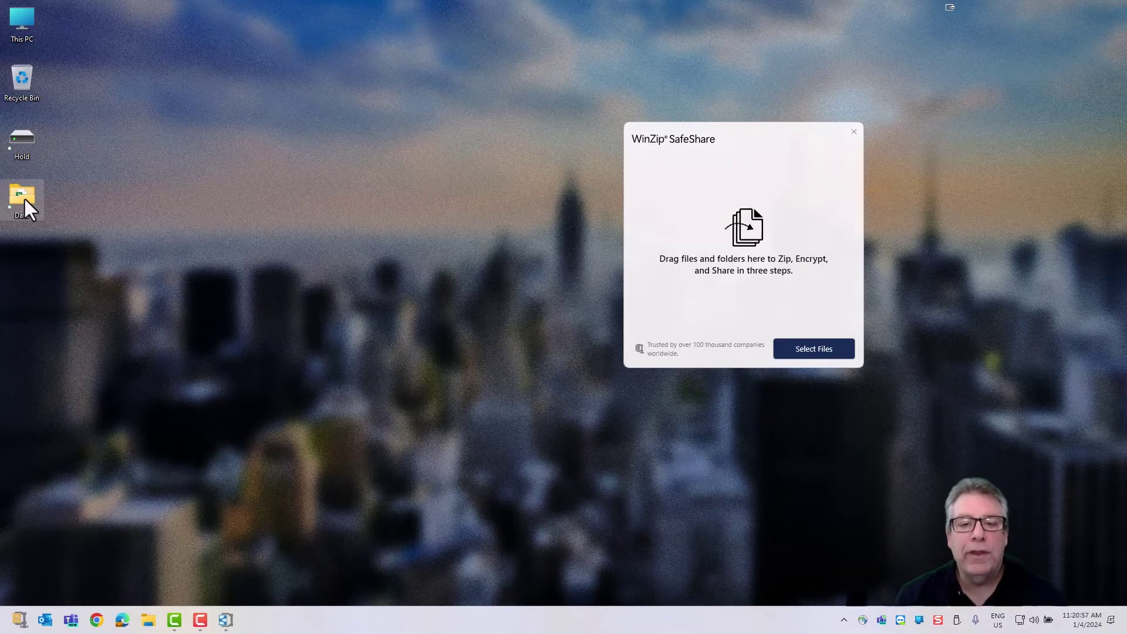
Drag the Sales folder and Customer Data.xlsx from the Data folder into SafeShare.
{"action": "double_click", "coordinate": [24, 199]}
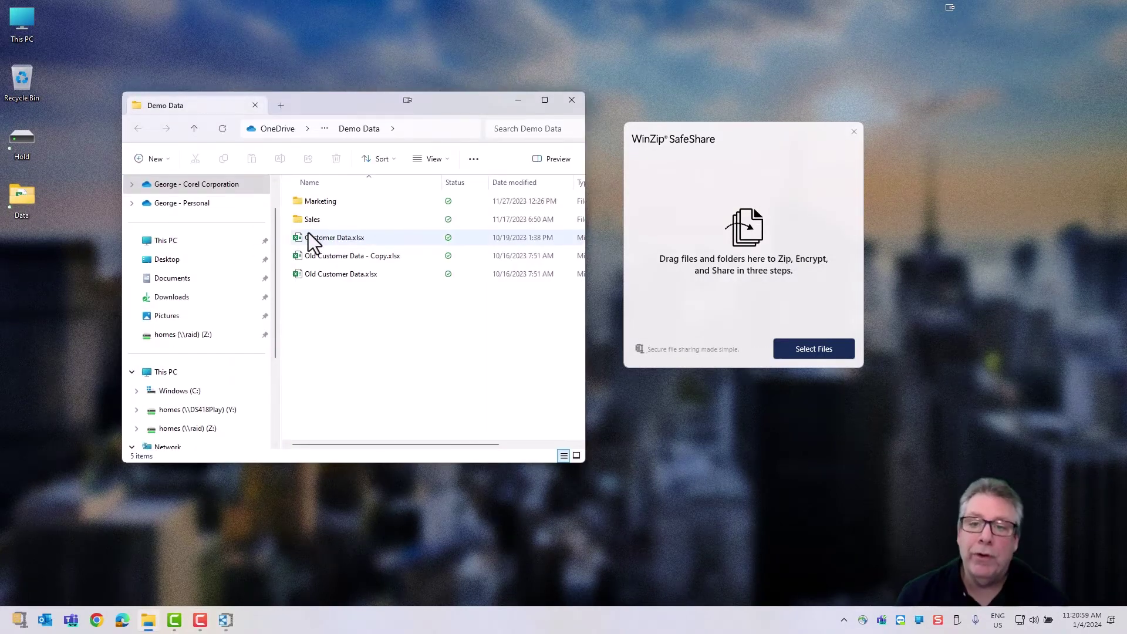
{"action": "left_click", "coordinate": [324, 238]}
{"action": "left_click", "coordinate": [325, 222], "text": "ctrl"}
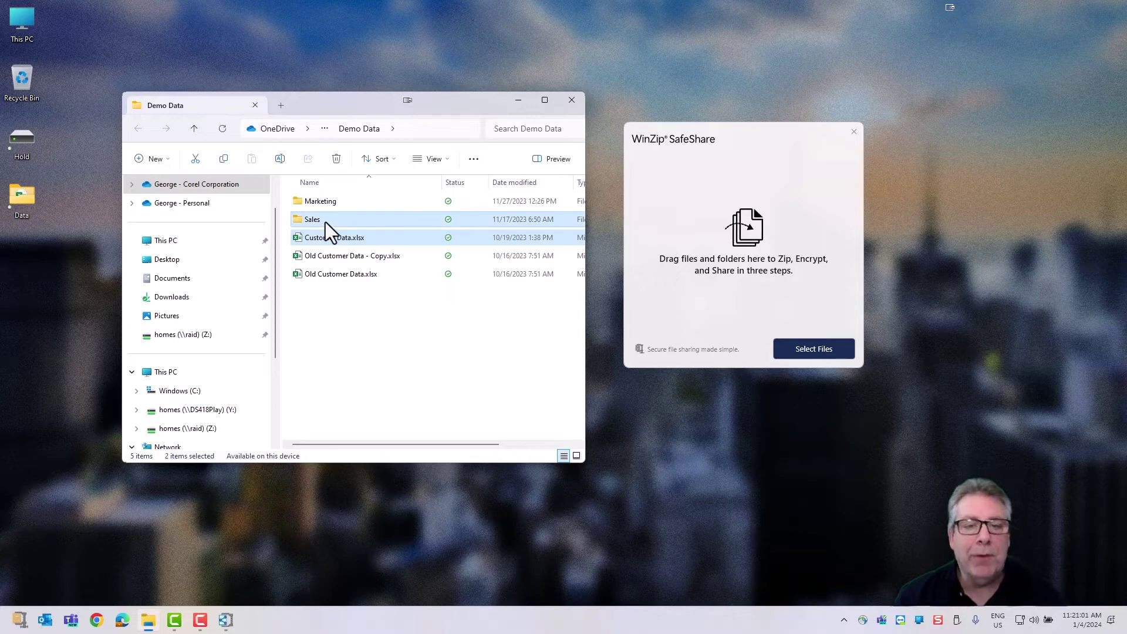
{"action": "left_click_drag", "start_coordinate": [325, 220], "coordinate": [671, 228]}
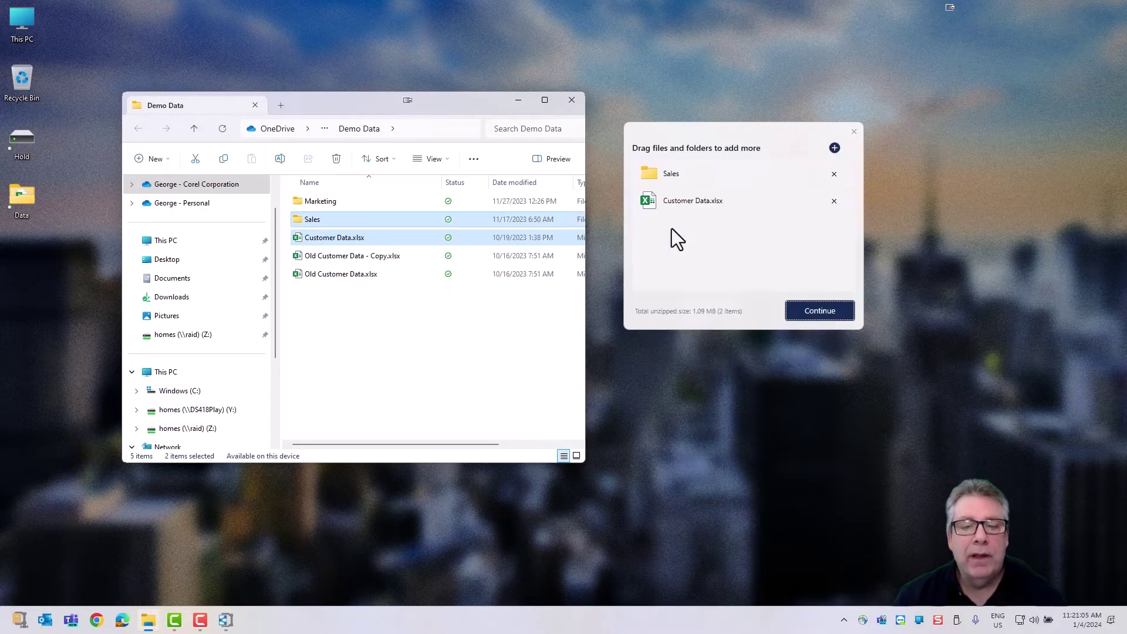
Continue to the sharing options and review the available email accounts.
{"action": "left_click", "coordinate": [805, 312]}
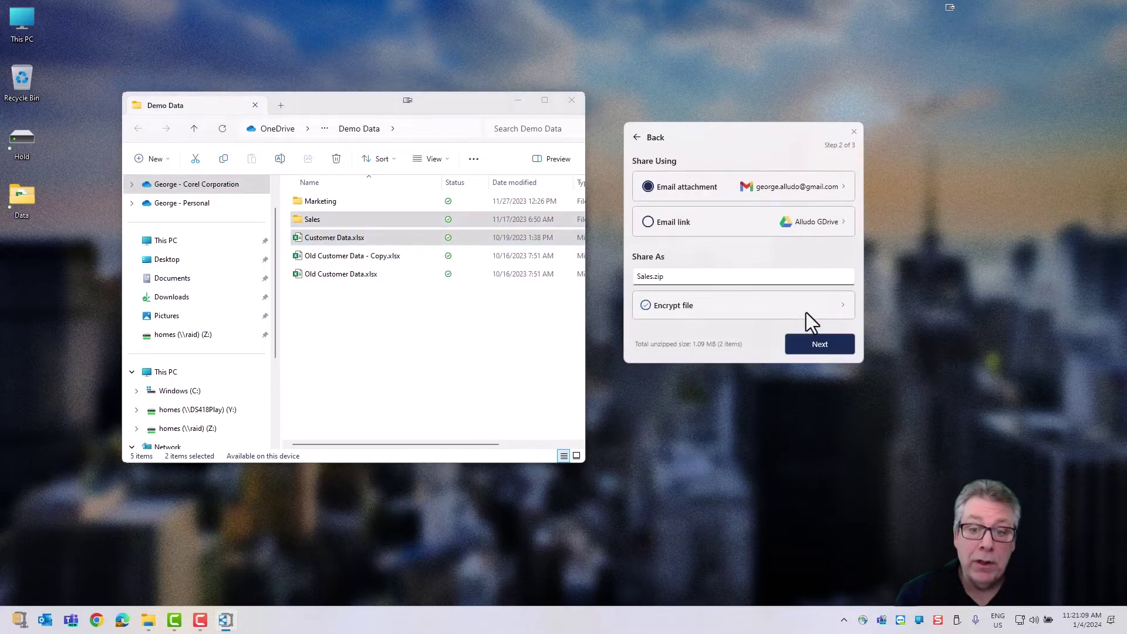
{"action": "left_click", "coordinate": [843, 189]}
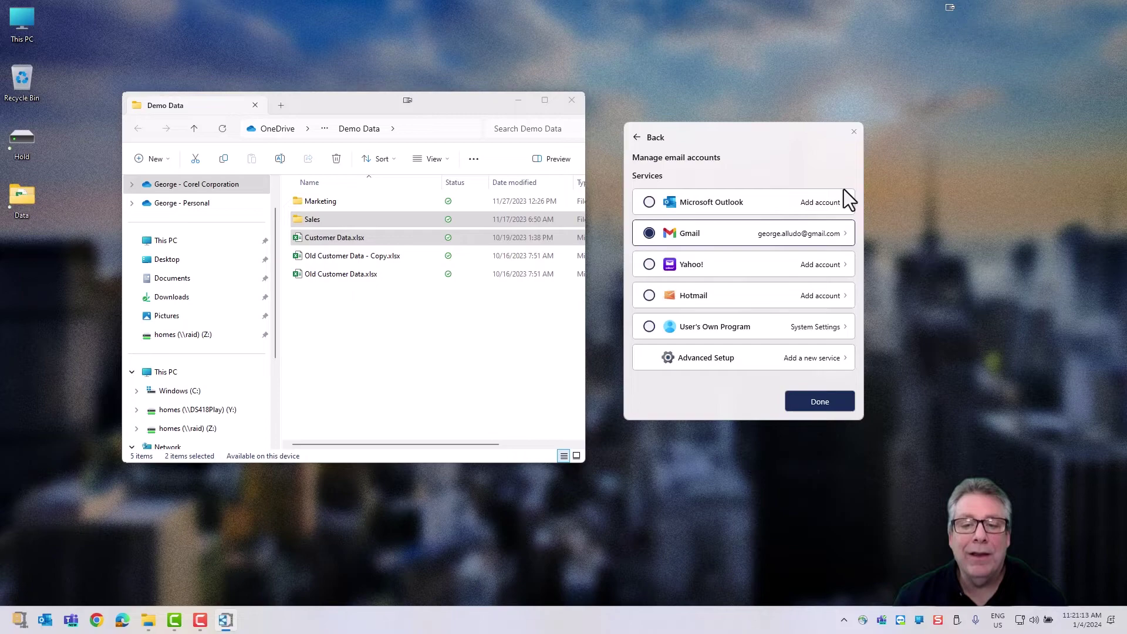
{"action": "left_click", "coordinate": [802, 397]}
Choose Email link and pick Google Drive from the cloud share services.
{"action": "left_click", "coordinate": [648, 222]}
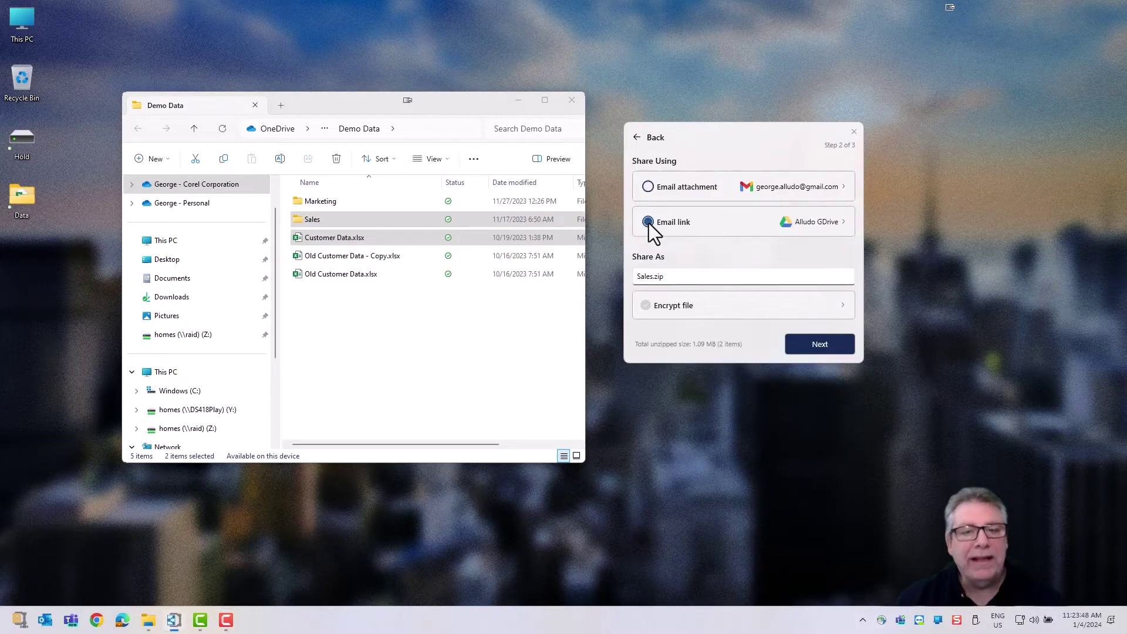
{"action": "left_click", "coordinate": [838, 223]}
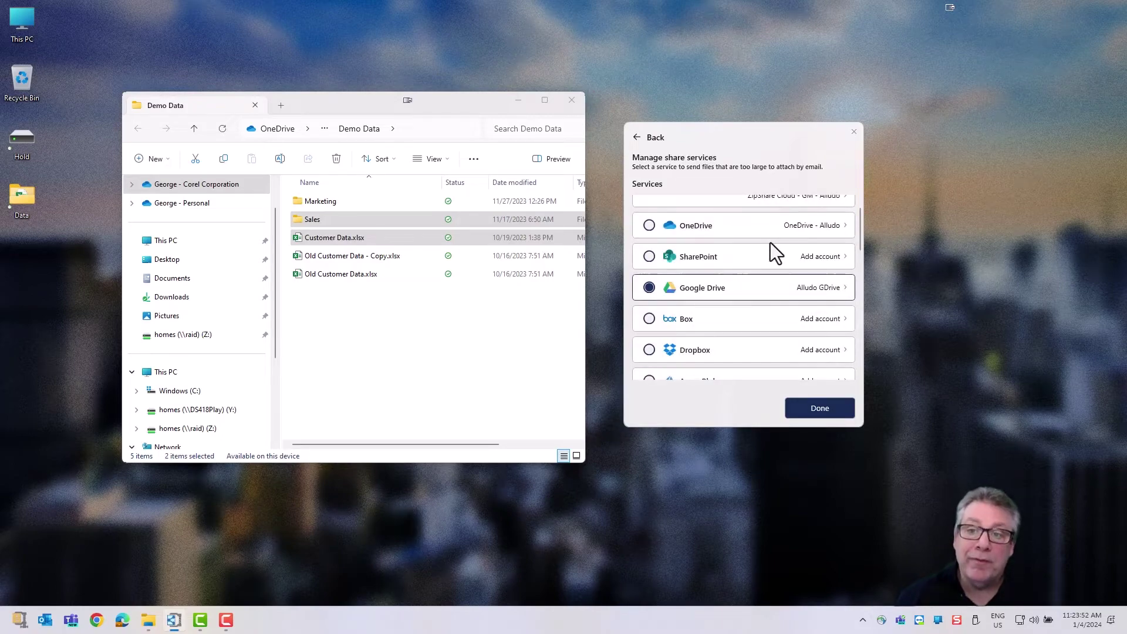
{"action": "scroll", "coordinate": [769, 242], "scroll_direction": "up", "scroll_amount": 2}
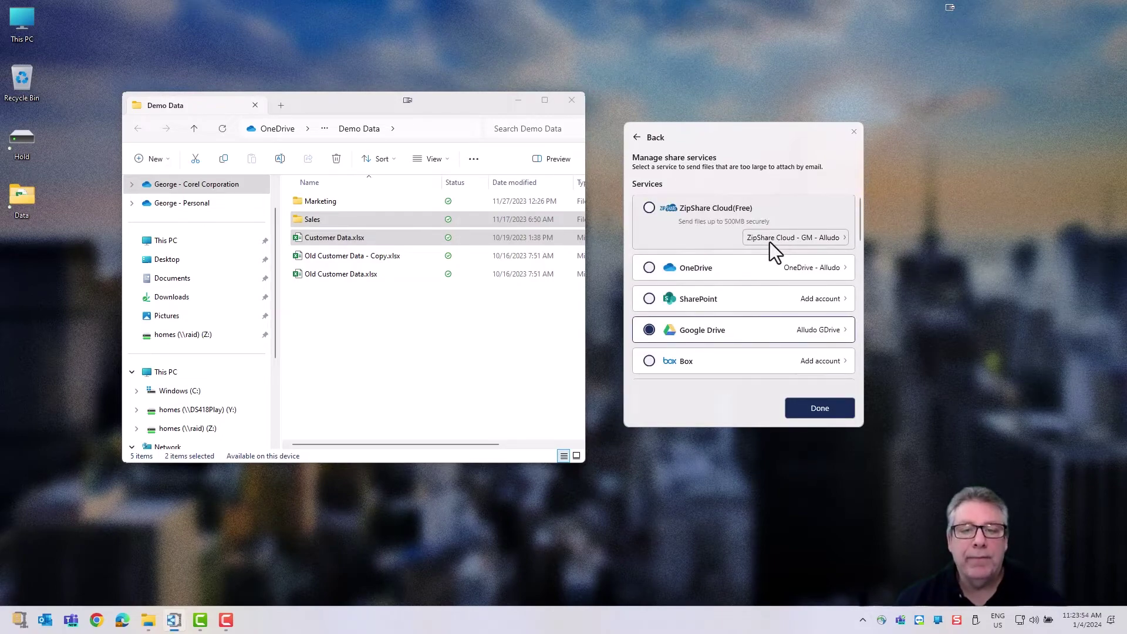
{"action": "scroll", "coordinate": [770, 242], "scroll_direction": "down", "scroll_amount": 2}
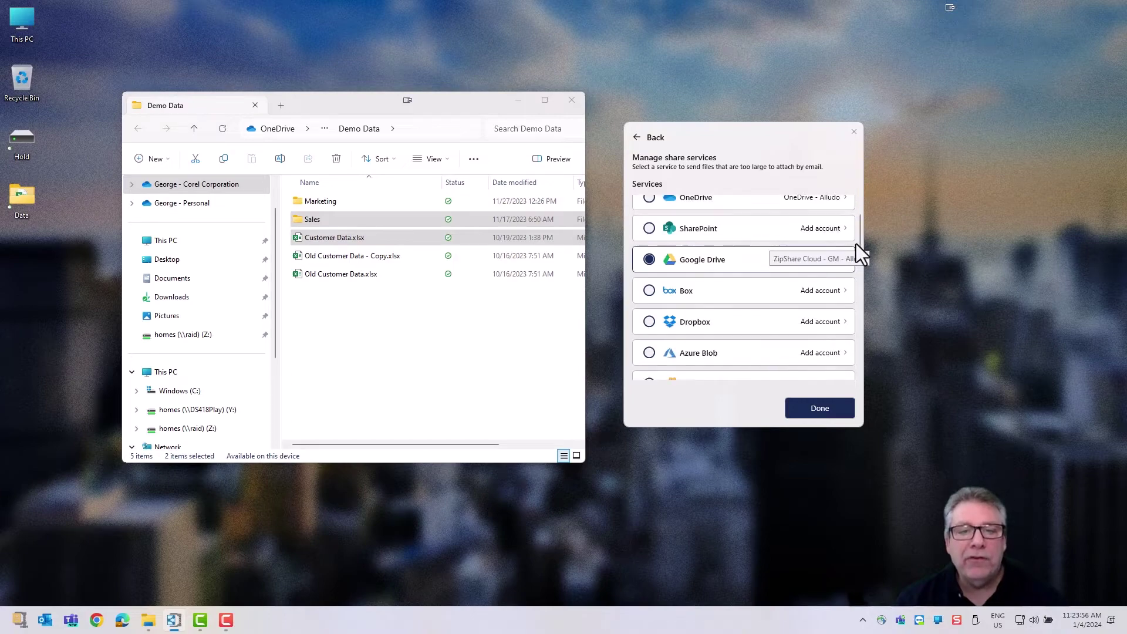
{"action": "mouse_move", "coordinate": [858, 242]}
{"action": "left_mouse_down"}
{"action": "mouse_move", "coordinate": [858, 376]}
{"action": "mouse_move", "coordinate": [855, 243]}
{"action": "left_mouse_up"}
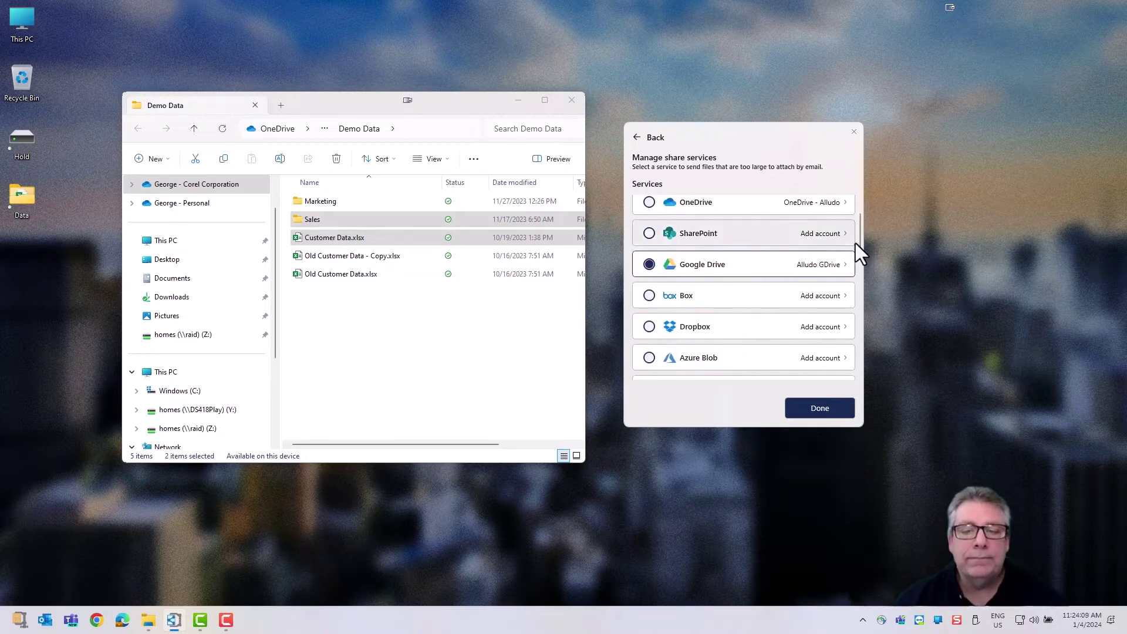
Keep Google Drive, then encrypt Sales.zip using the suggested secure password.
{"action": "left_click", "coordinate": [820, 410]}
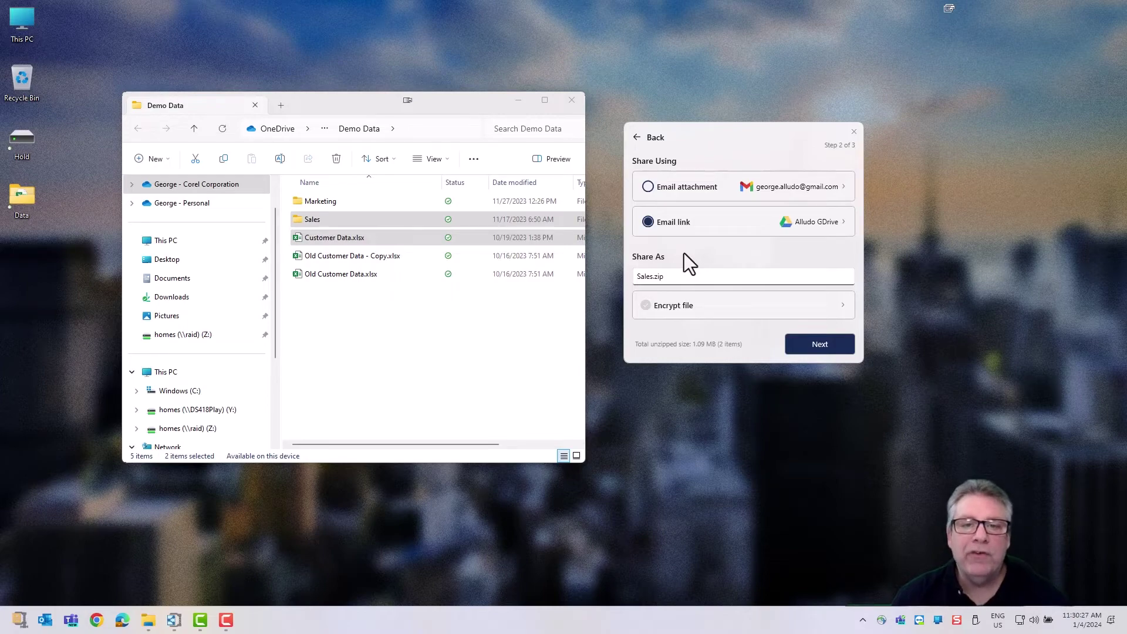
{"action": "left_click", "coordinate": [646, 305]}
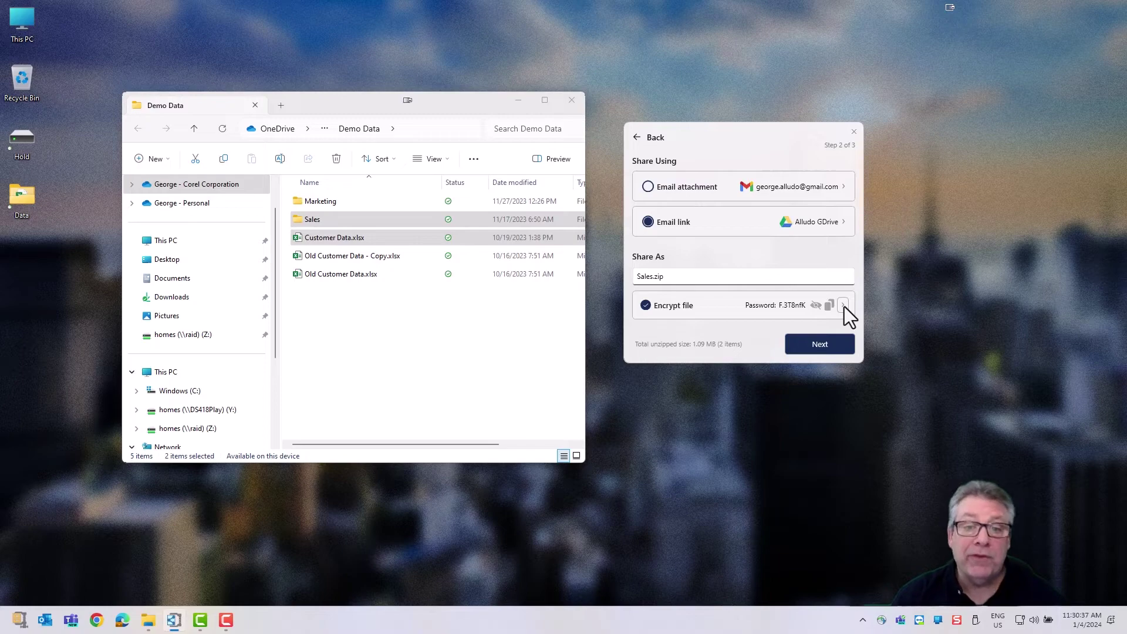
{"action": "left_click", "coordinate": [843, 305]}
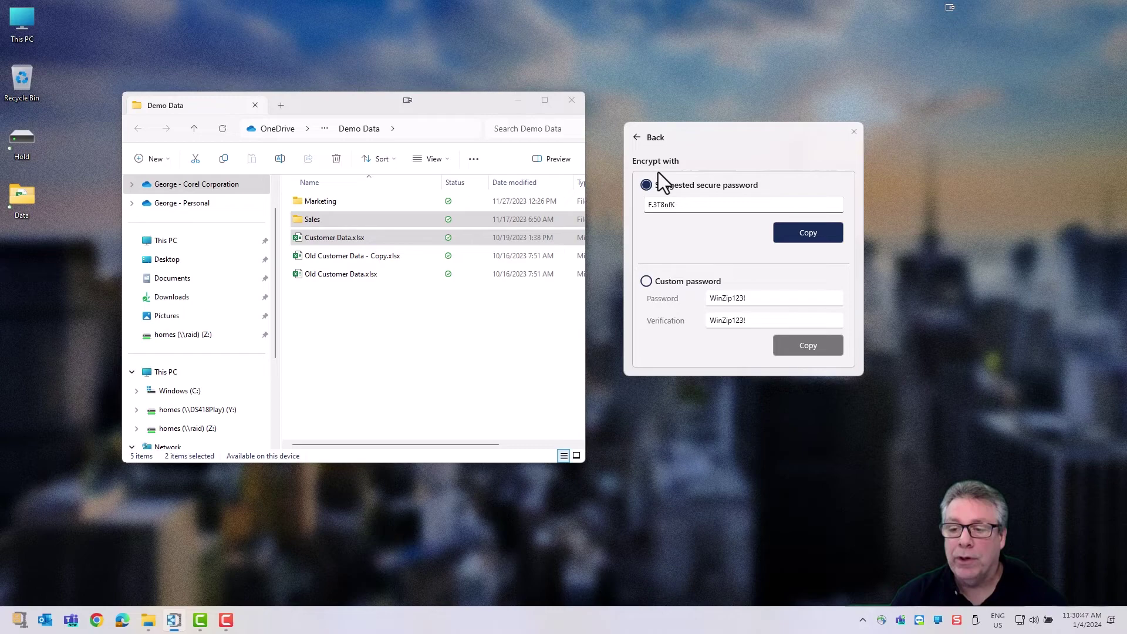
{"action": "left_click", "coordinate": [649, 138]}
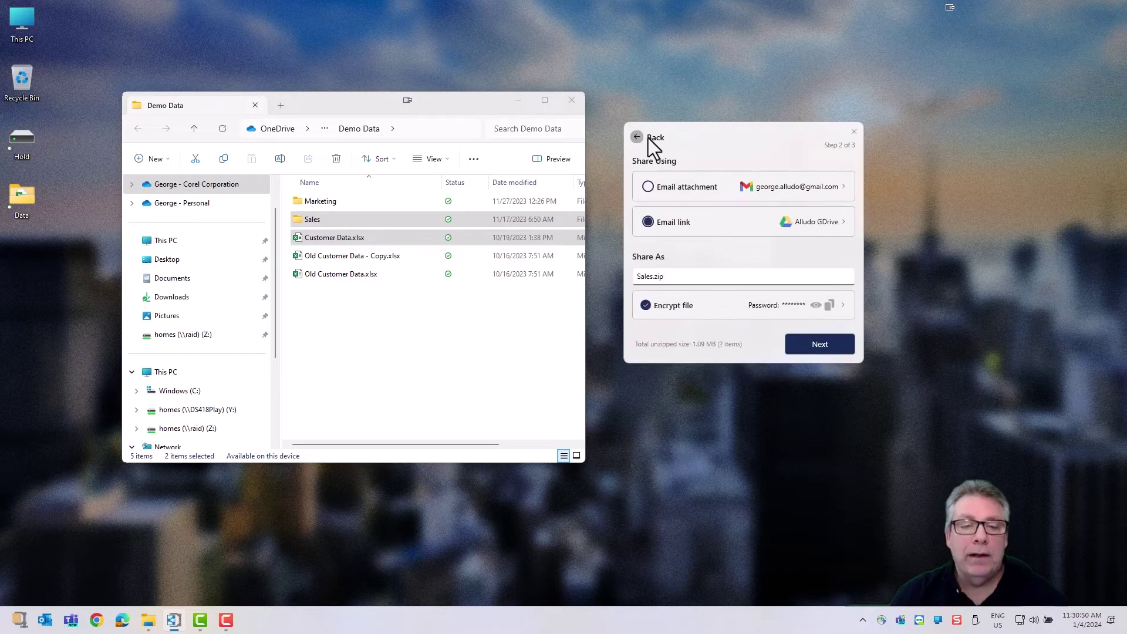
{"action": "left_click", "coordinate": [817, 345]}
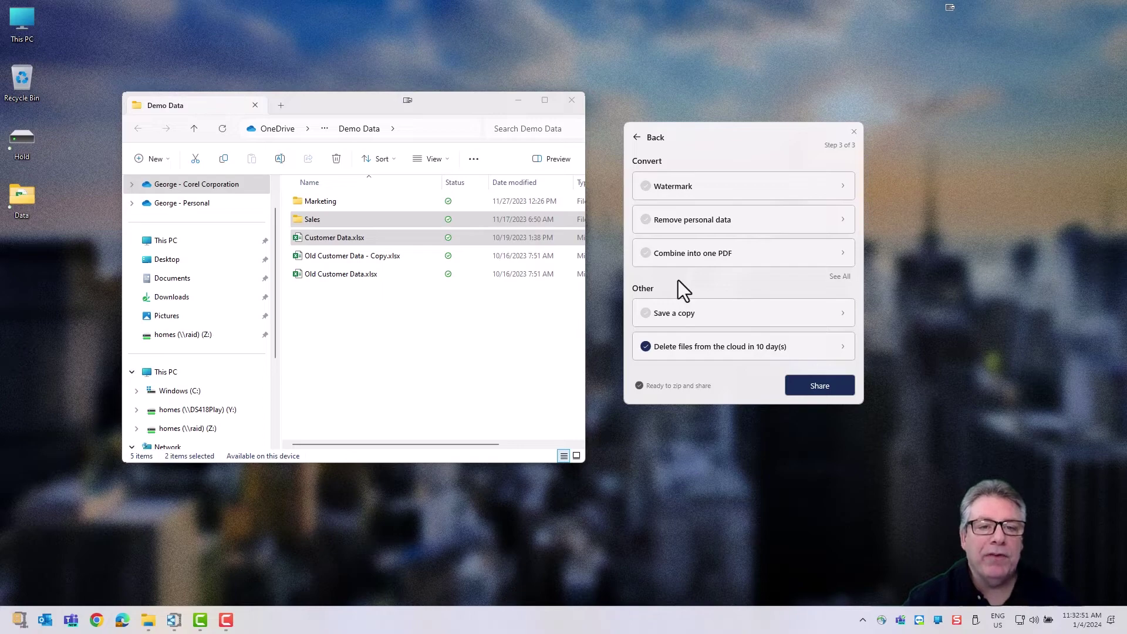
{"action": "left_click", "coordinate": [844, 186]}
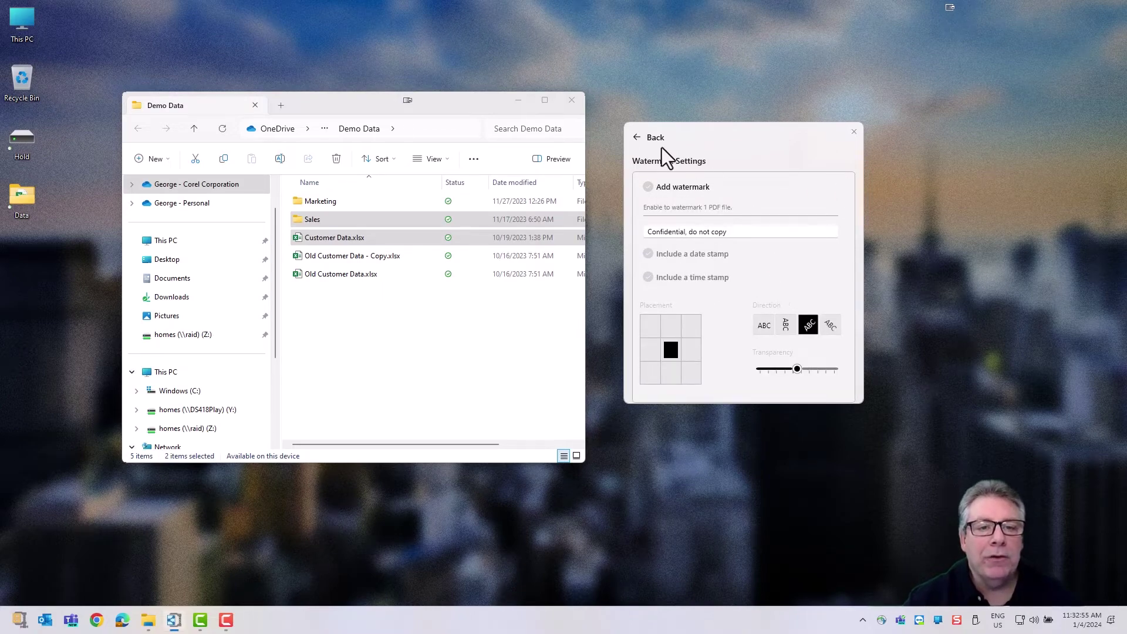
{"action": "left_click", "coordinate": [636, 137]}
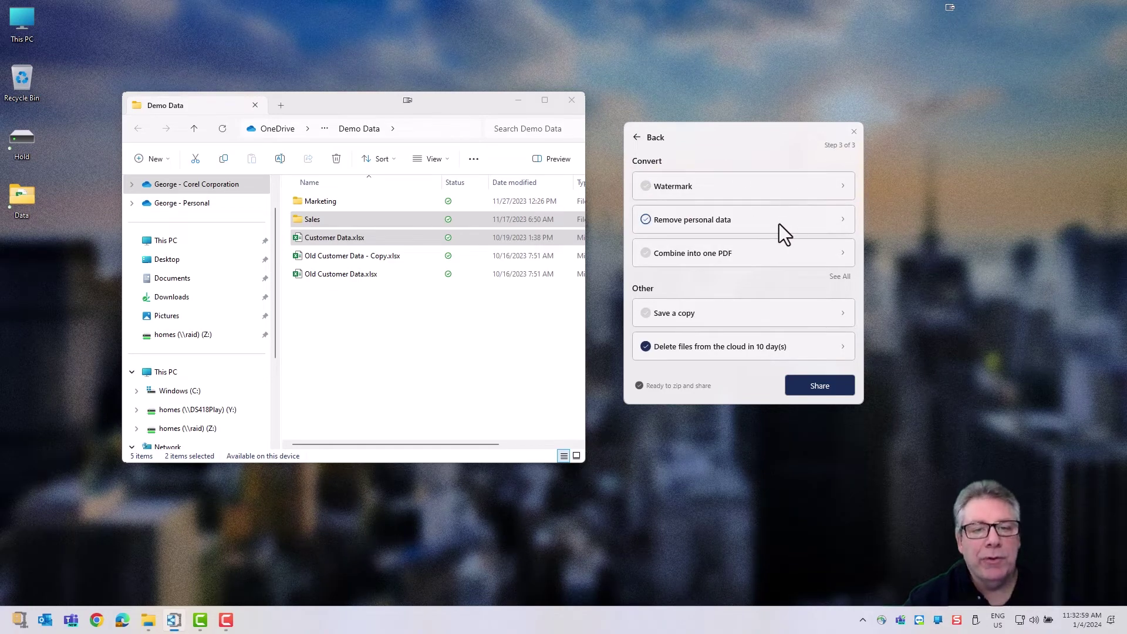
{"action": "left_click", "coordinate": [843, 219]}
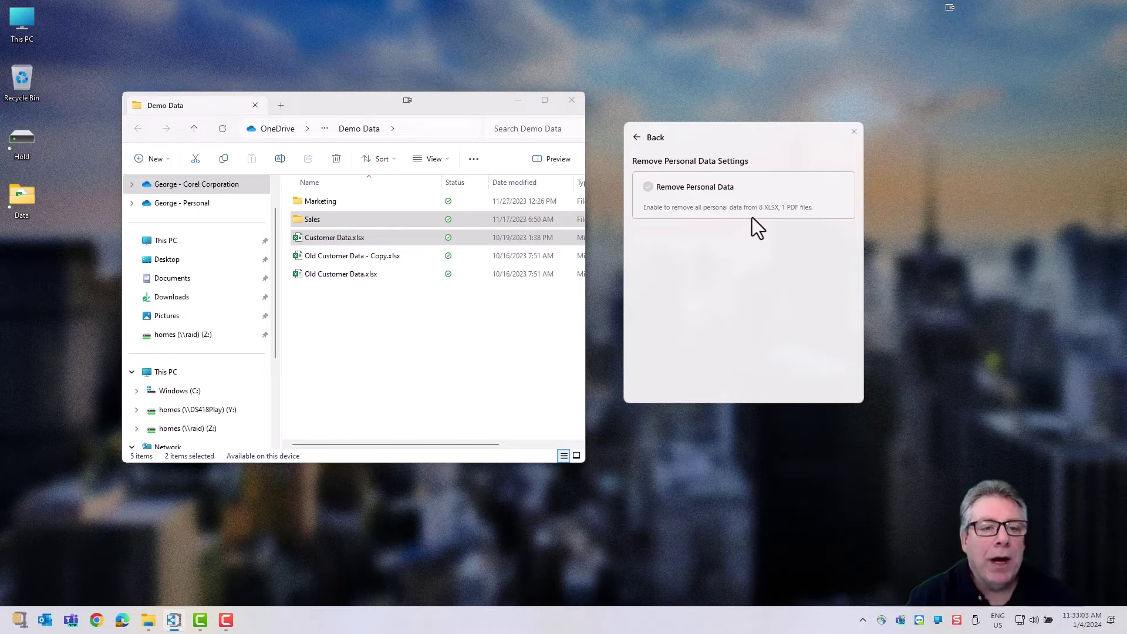
{"action": "left_click", "coordinate": [634, 137]}
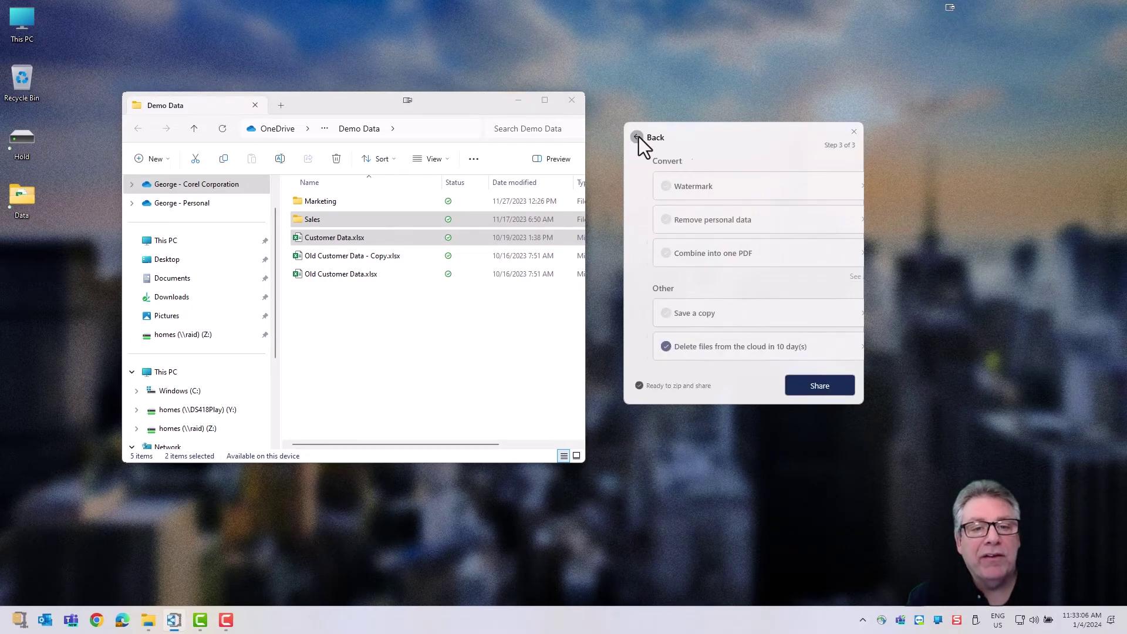
{"action": "left_click", "coordinate": [822, 253]}
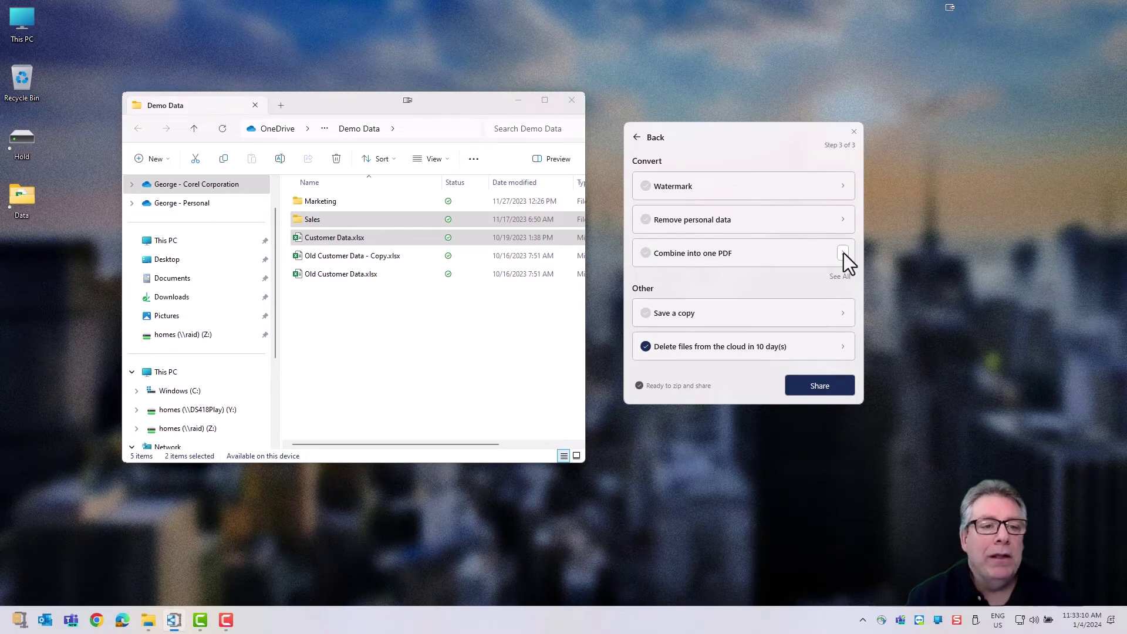
{"action": "left_click", "coordinate": [843, 253]}
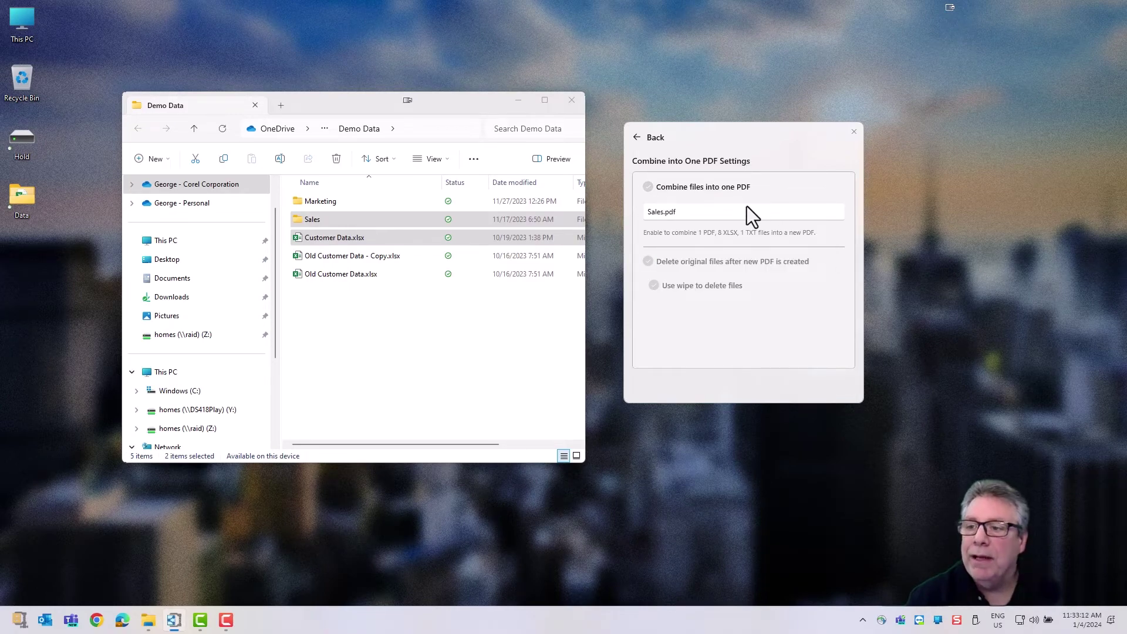
{"action": "left_click", "coordinate": [636, 136]}
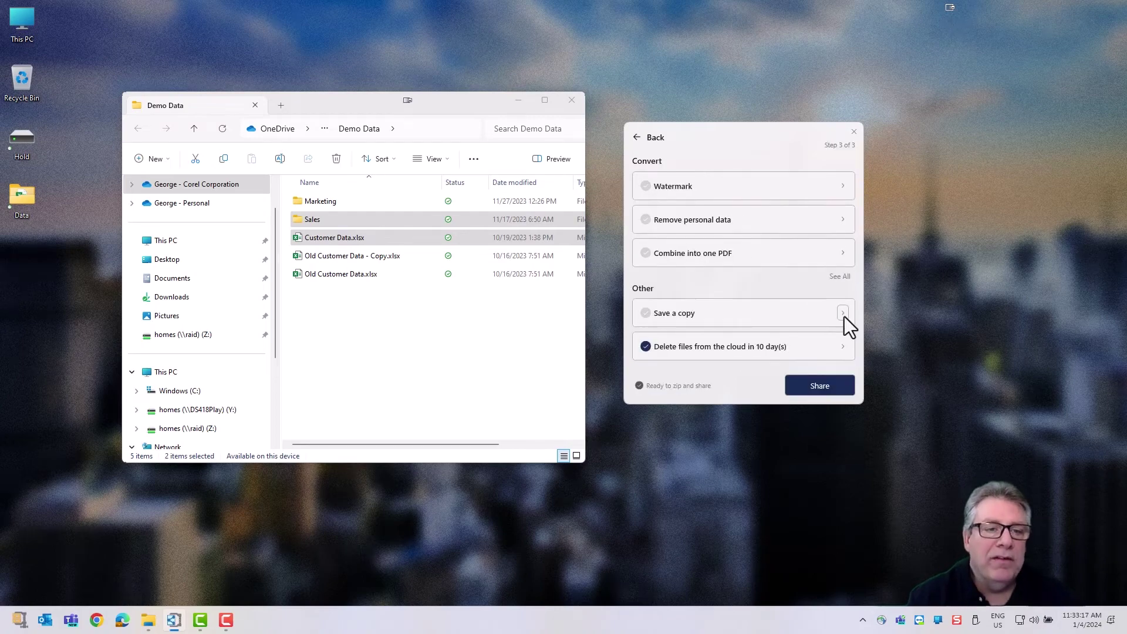
{"action": "left_click", "coordinate": [844, 316]}
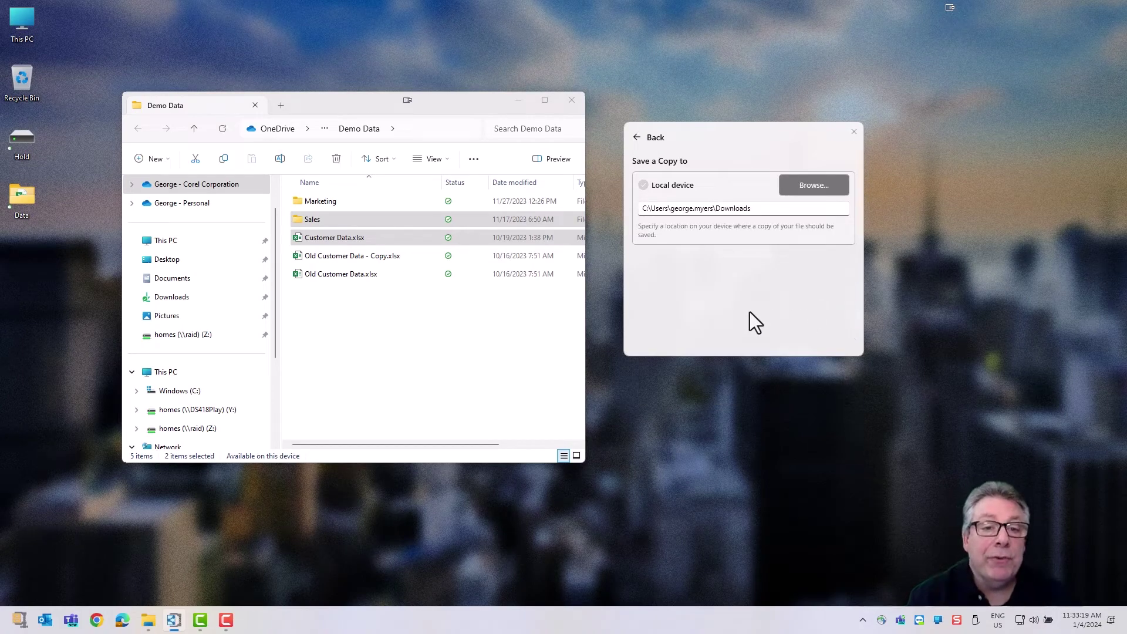
{"action": "left_click", "coordinate": [635, 137]}
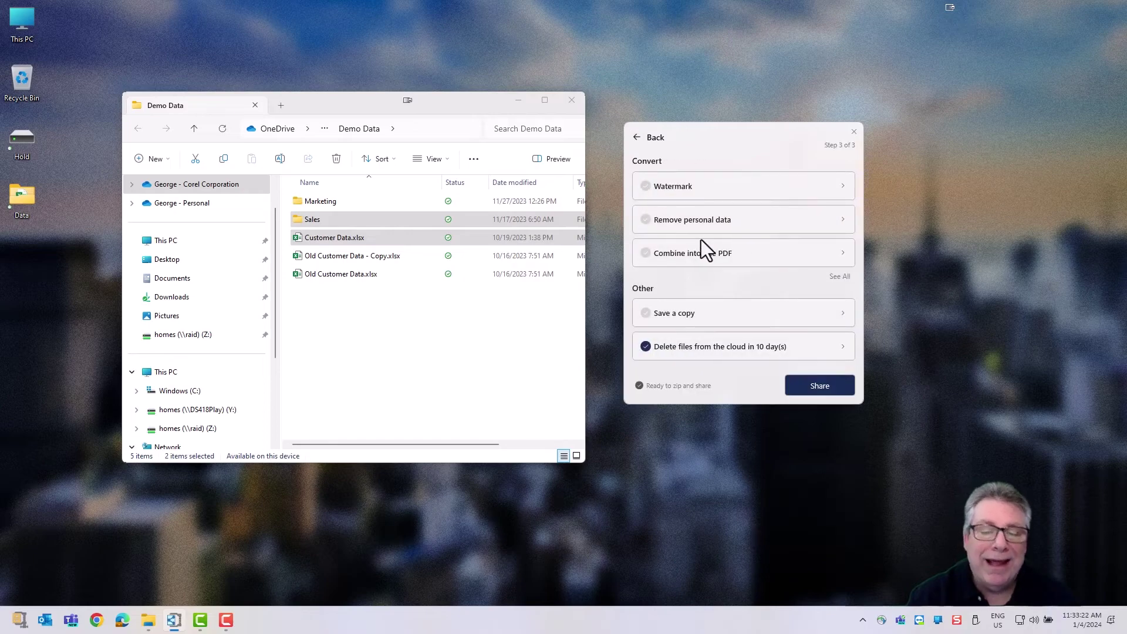
{"action": "left_click", "coordinate": [844, 346]}
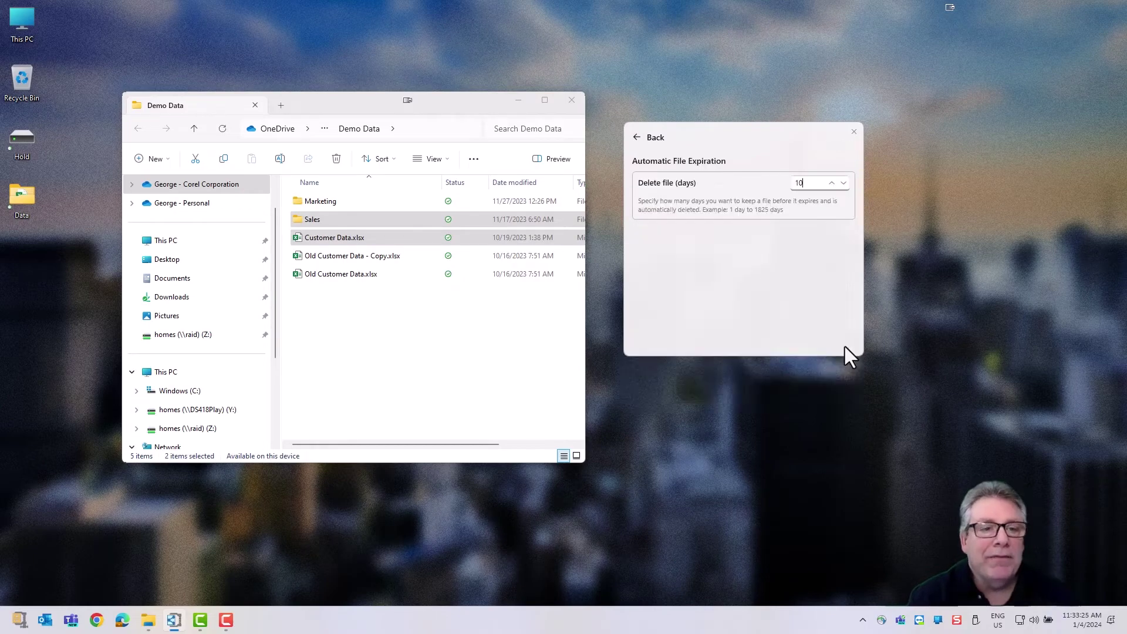
{"action": "left_click", "coordinate": [831, 183]}
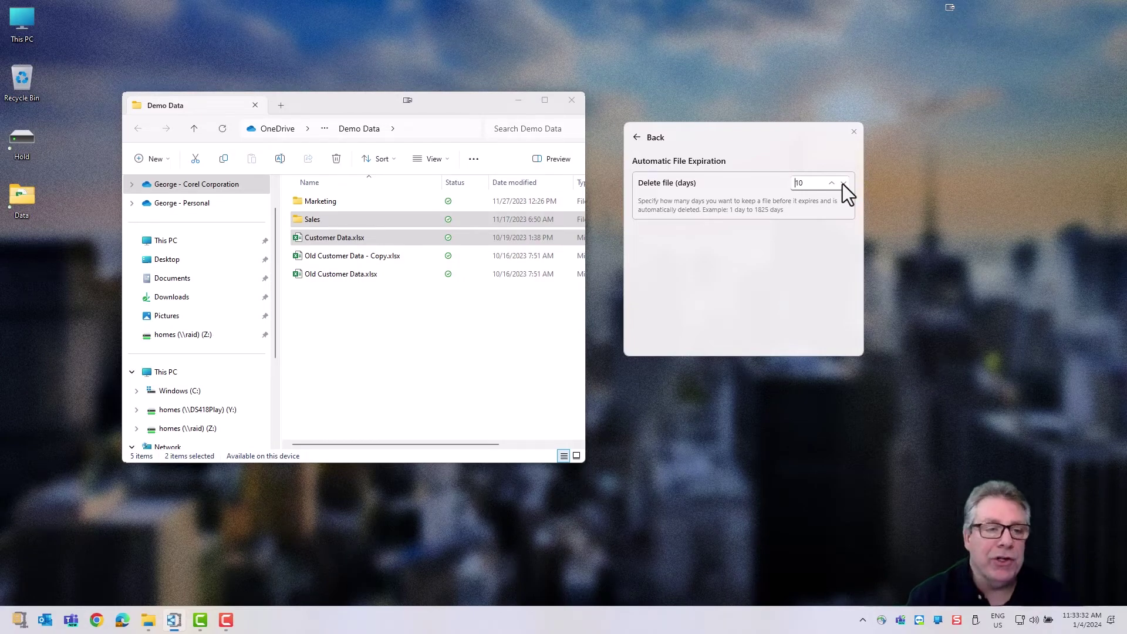
{"action": "left_click", "coordinate": [640, 137]}
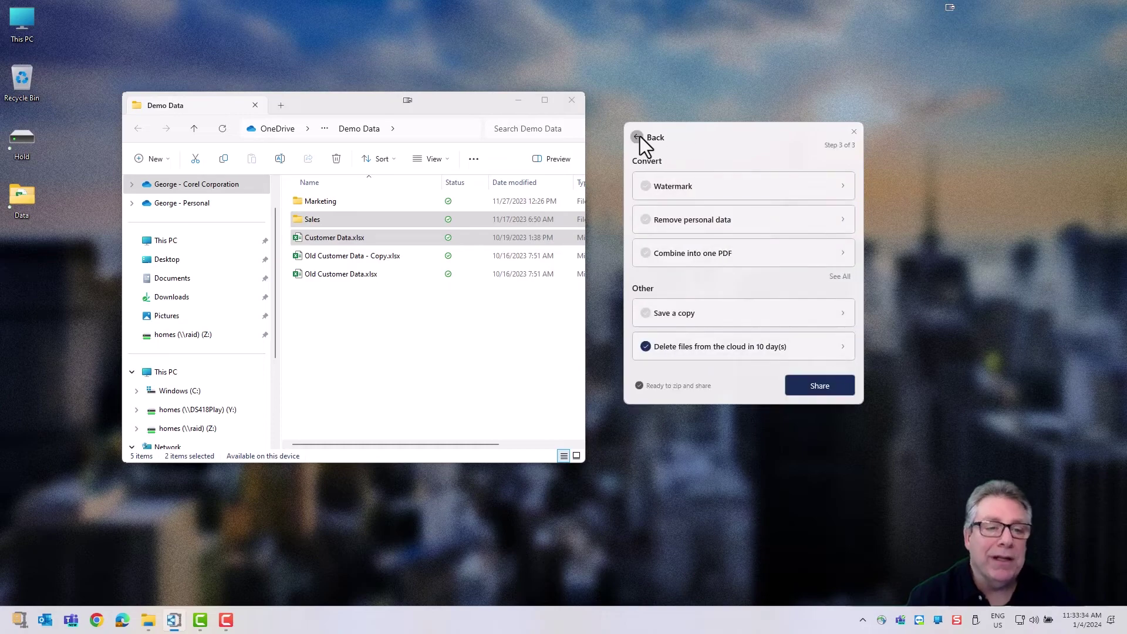
{"action": "left_click", "coordinate": [789, 386]}
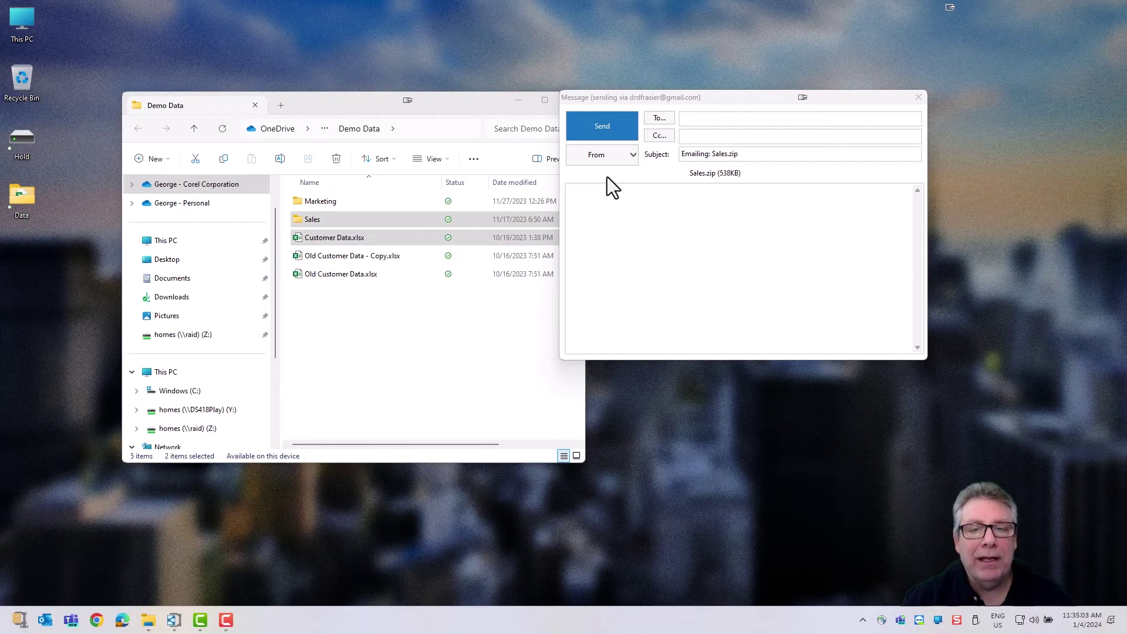
{"action": "left_click", "coordinate": [695, 118]}
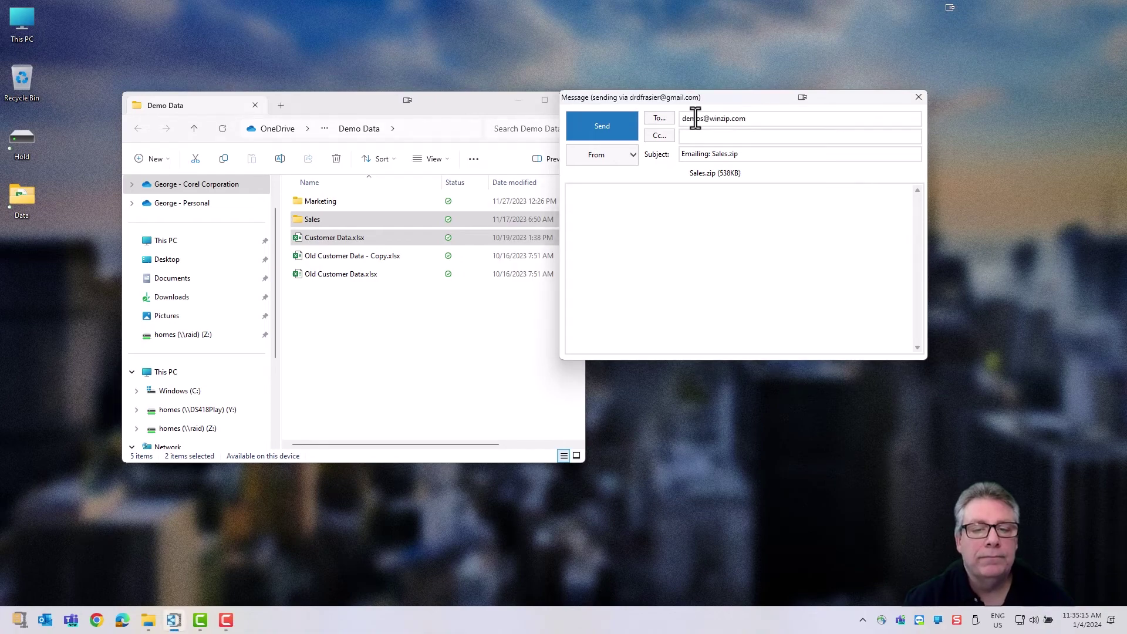
{"action": "left_click", "coordinate": [600, 134]}
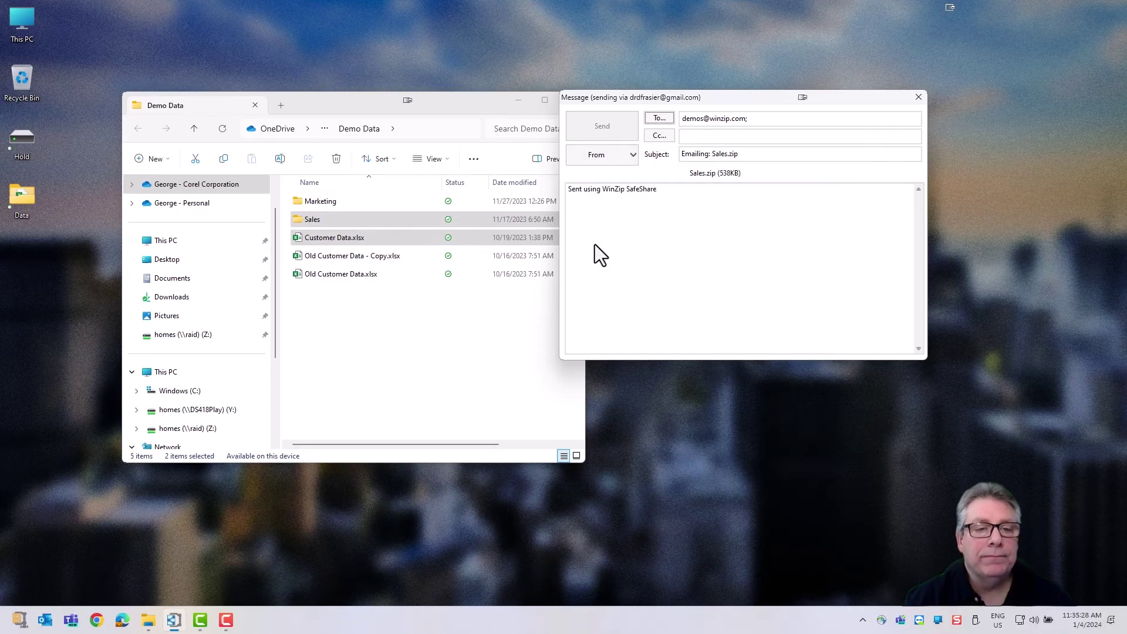
{"action": "left_click", "coordinate": [836, 312]}
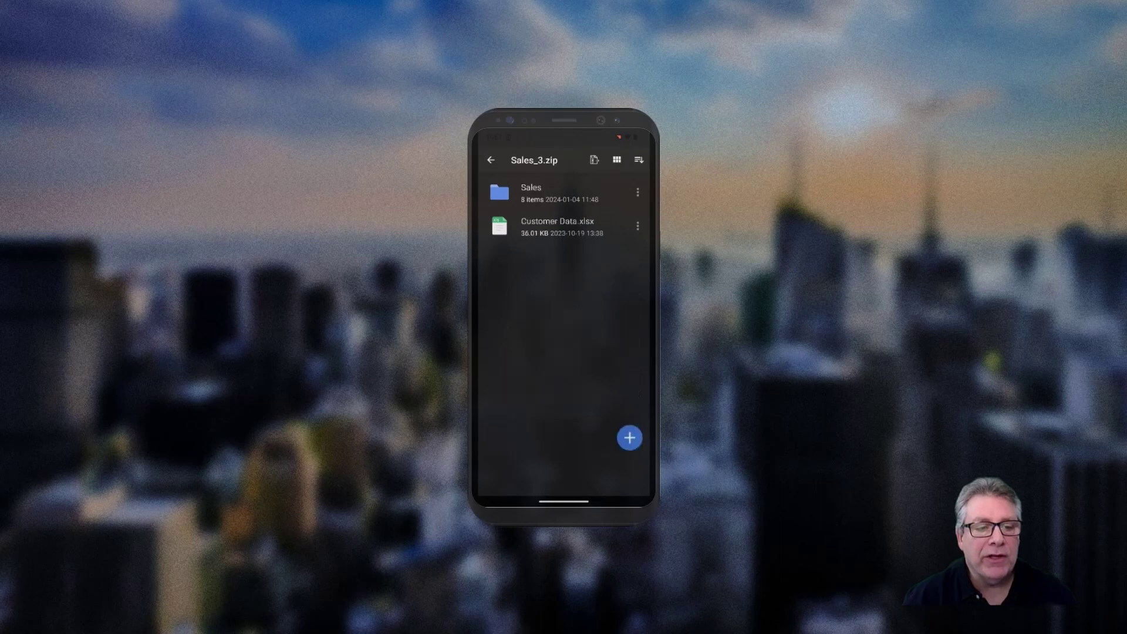
Start entering the Sales_3.zip password on the phone, beginning with 'W'.
{"action": "type", "text": "W"}
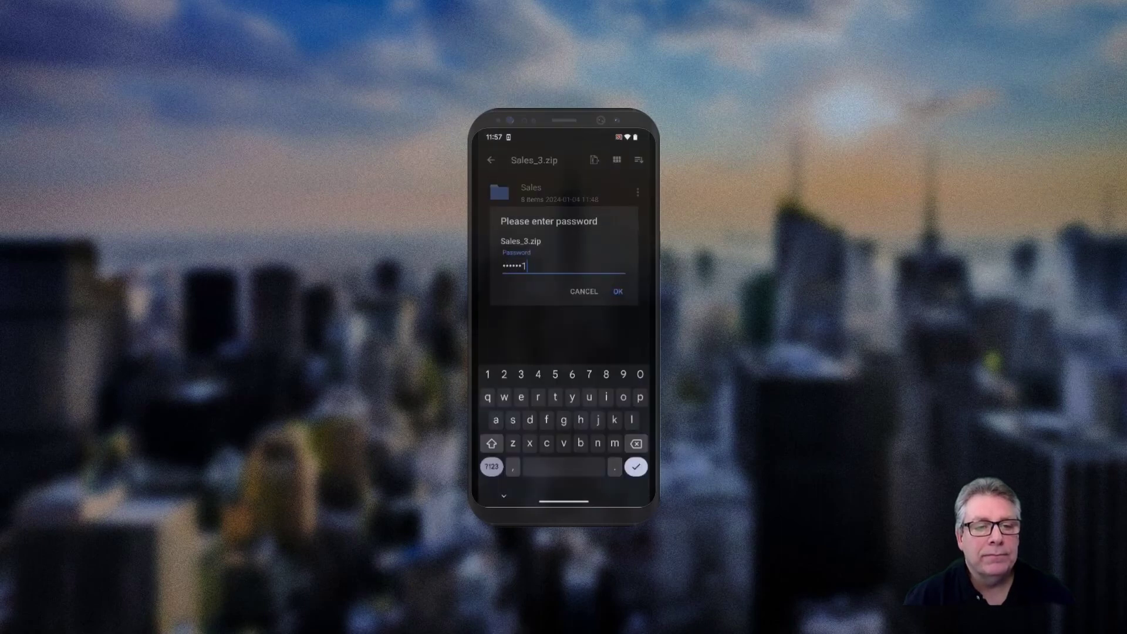